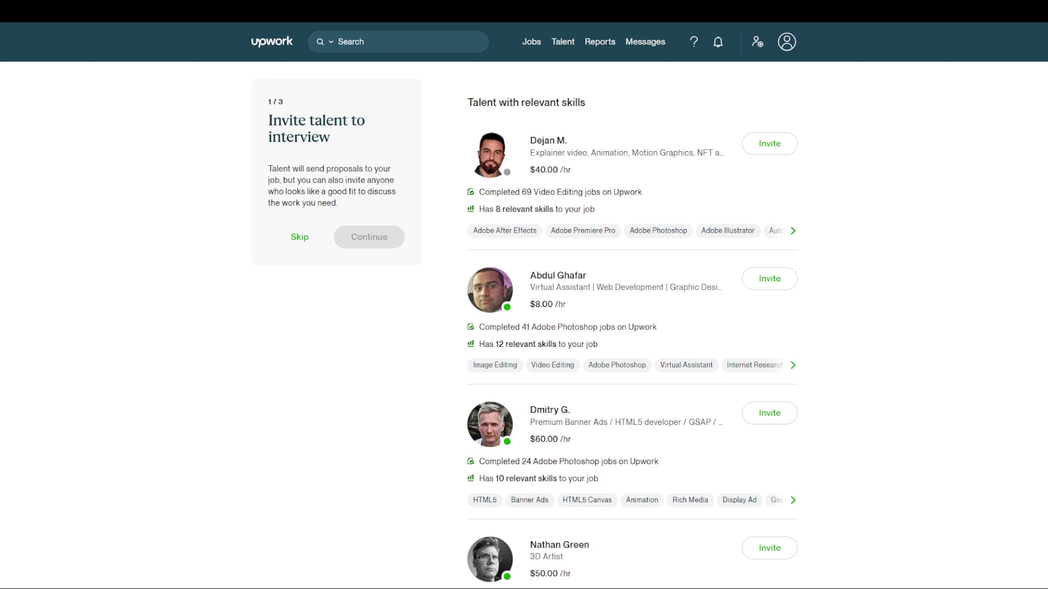
Search Upwork for 'screen casting' talent.
{"action": "left_click", "coordinate": [437, 41]}
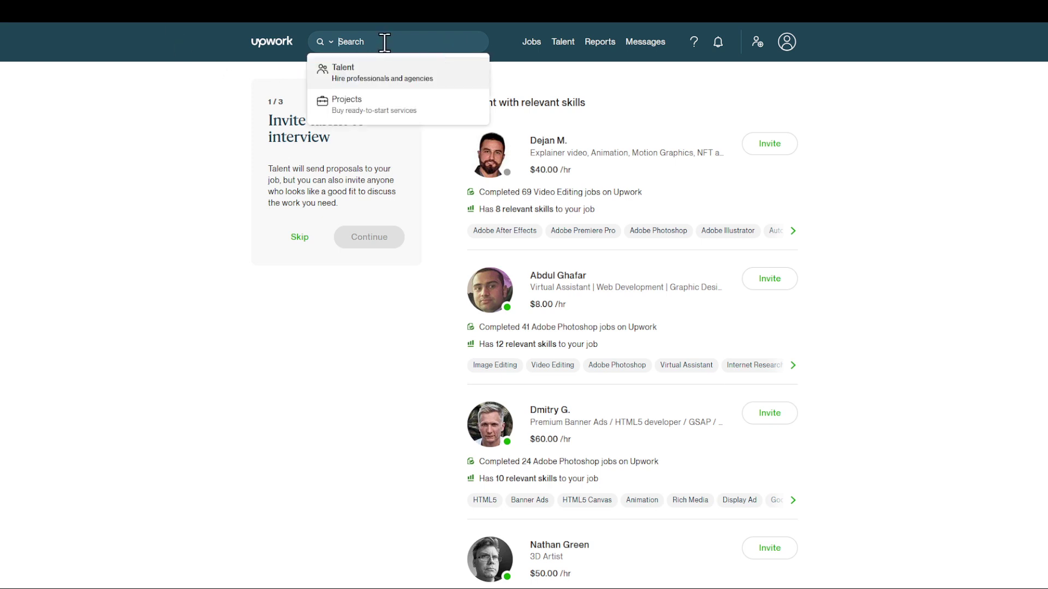
{"action": "type", "text": "screen ca"}
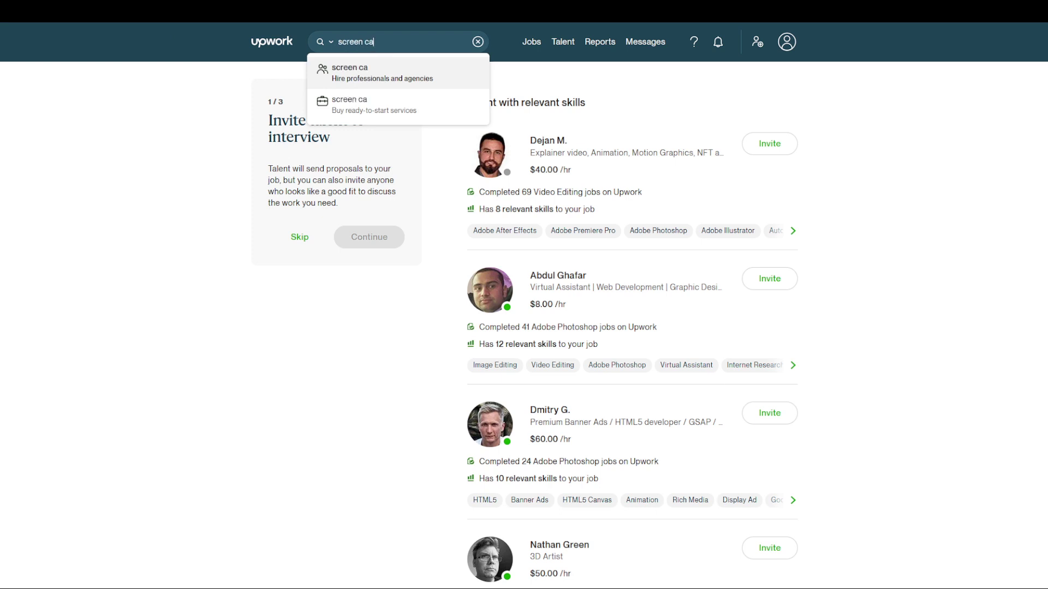
{"action": "type", "text": "sting"}
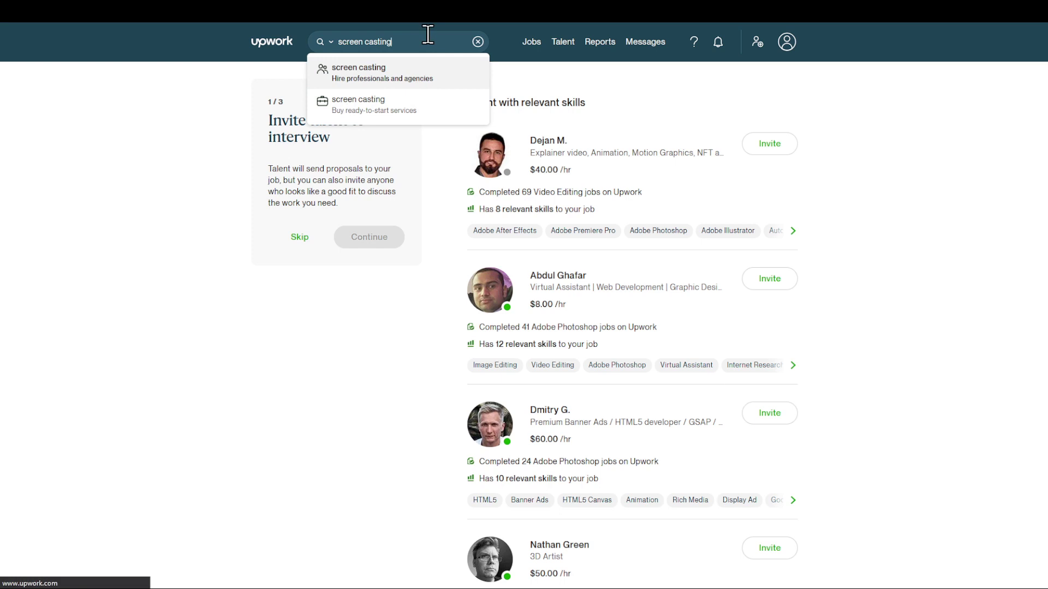
{"action": "key", "text": "Return"}
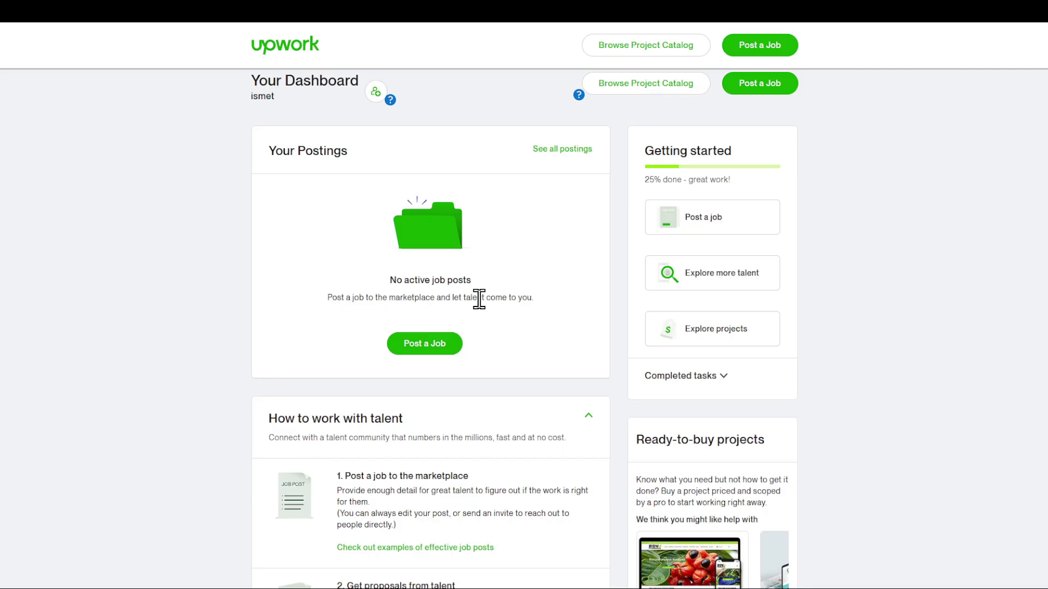
Start a new job post headlined 'Looking for someone to do screencasting' and continue to skills.
{"action": "left_click", "coordinate": [424, 344]}
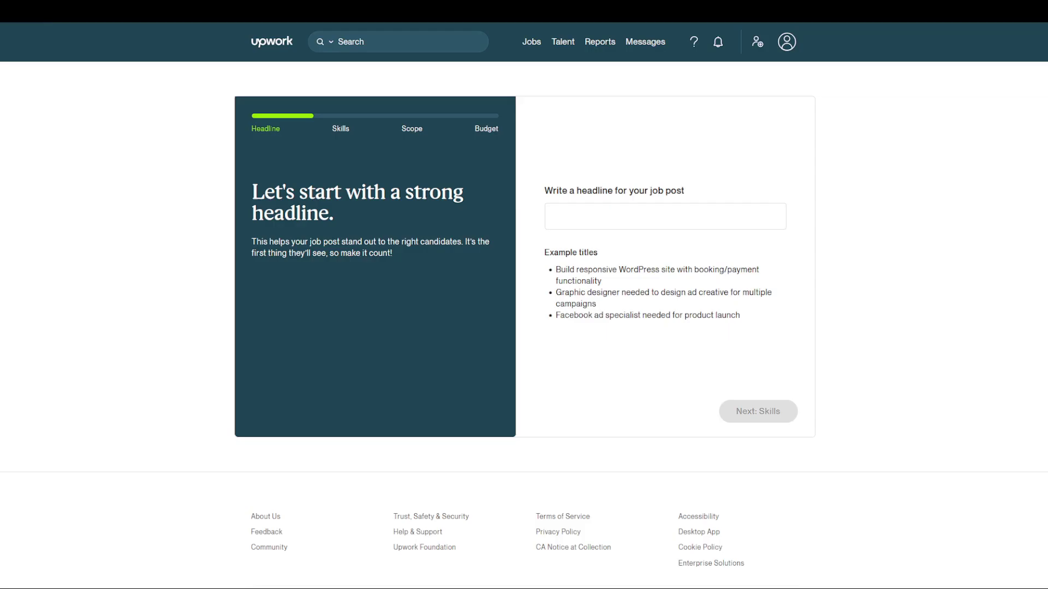
{"action": "left_click", "coordinate": [630, 216]}
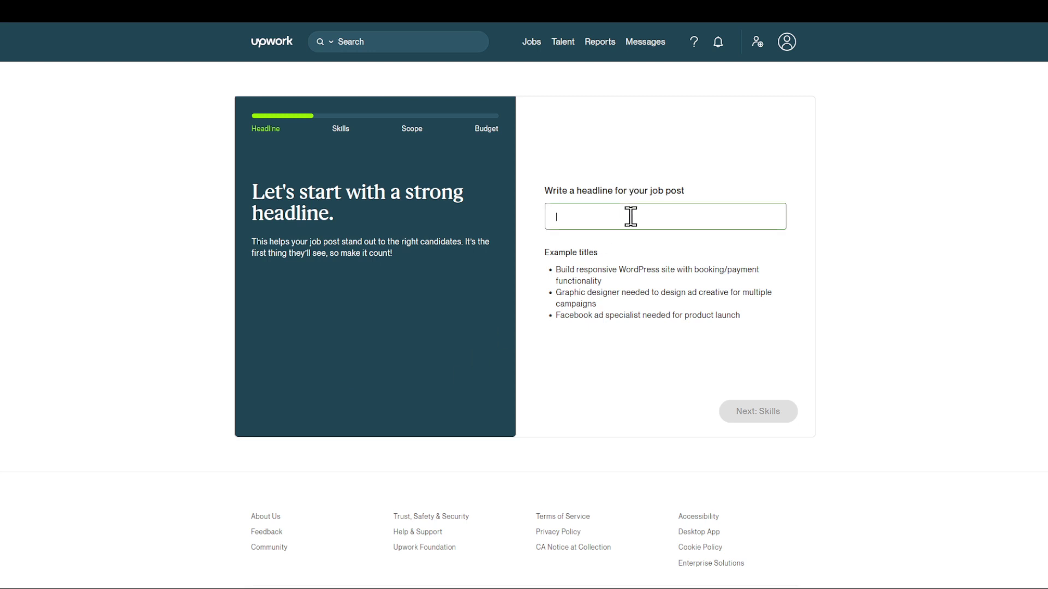
{"action": "type", "text": "Looking for "}
{"action": "type", "text": "someone to do "}
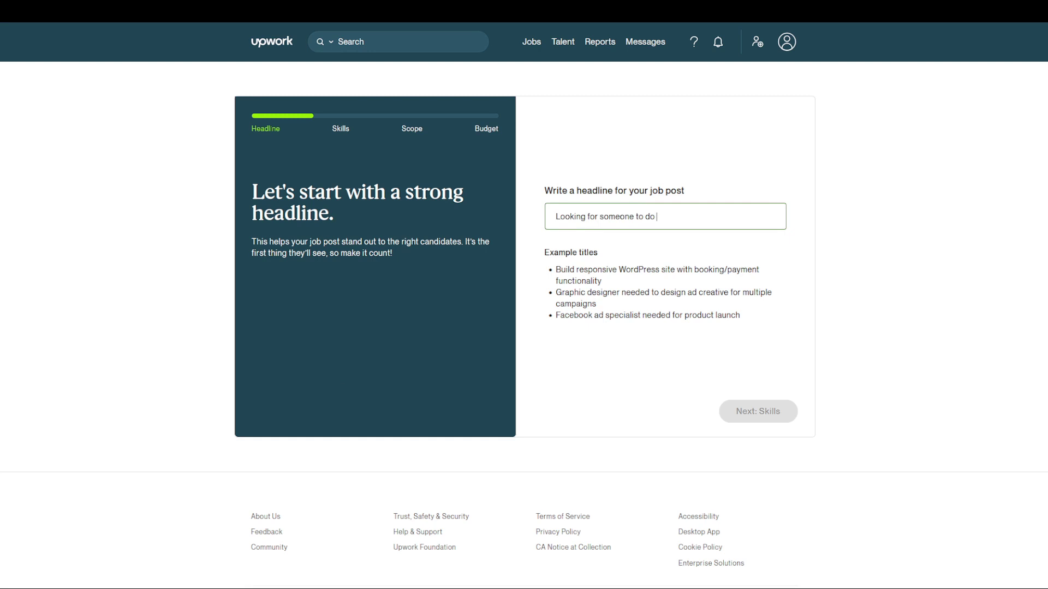
{"action": "type", "text": "screencasting"}
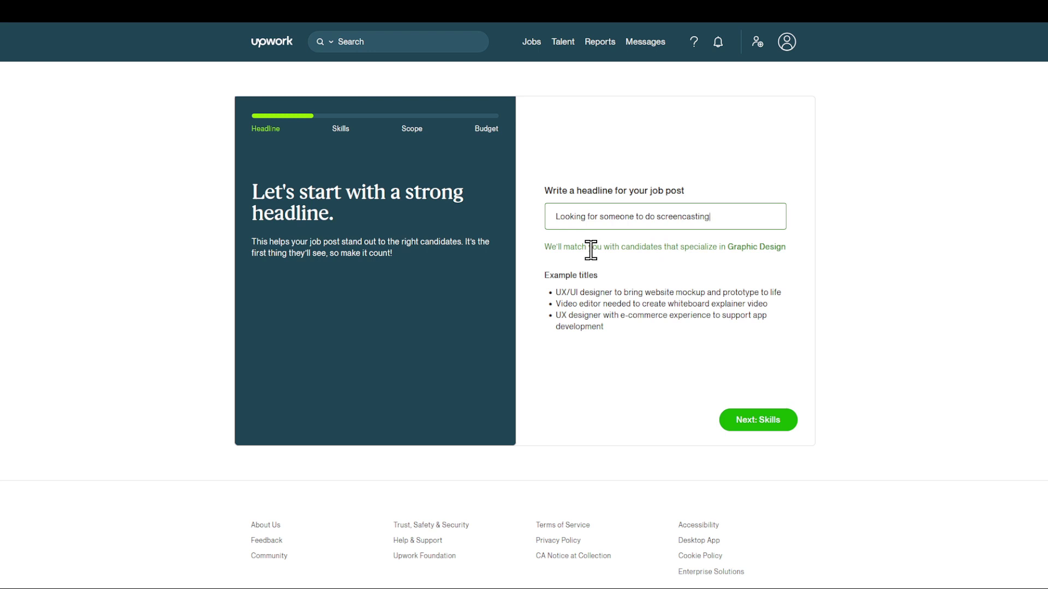
{"action": "left_click", "coordinate": [761, 424]}
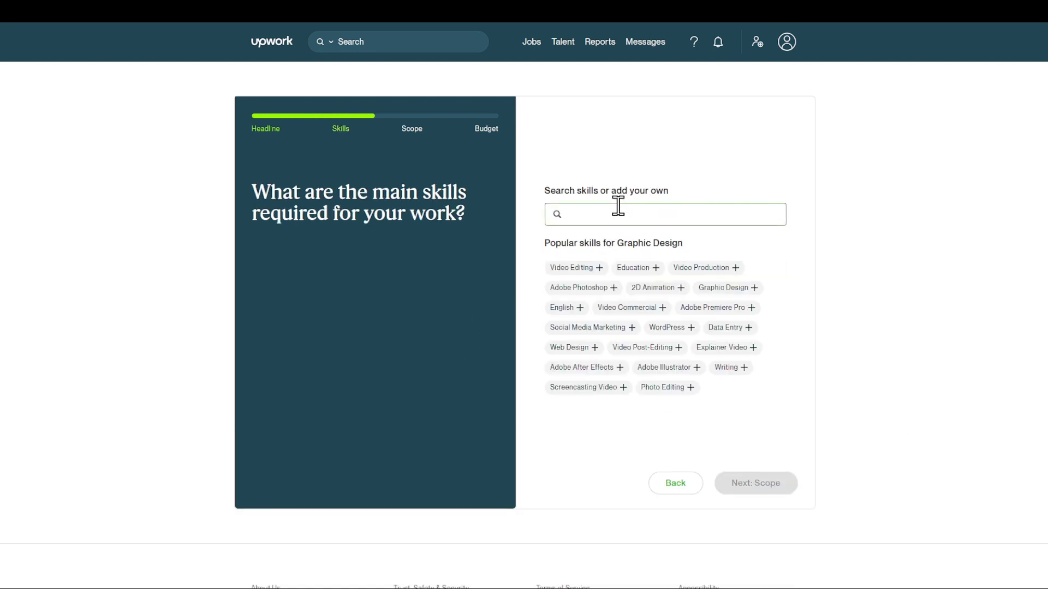
Add Video Editing and Screen Recording skills, with small, under-one-month, entry-level scope.
{"action": "left_click", "coordinate": [584, 270]}
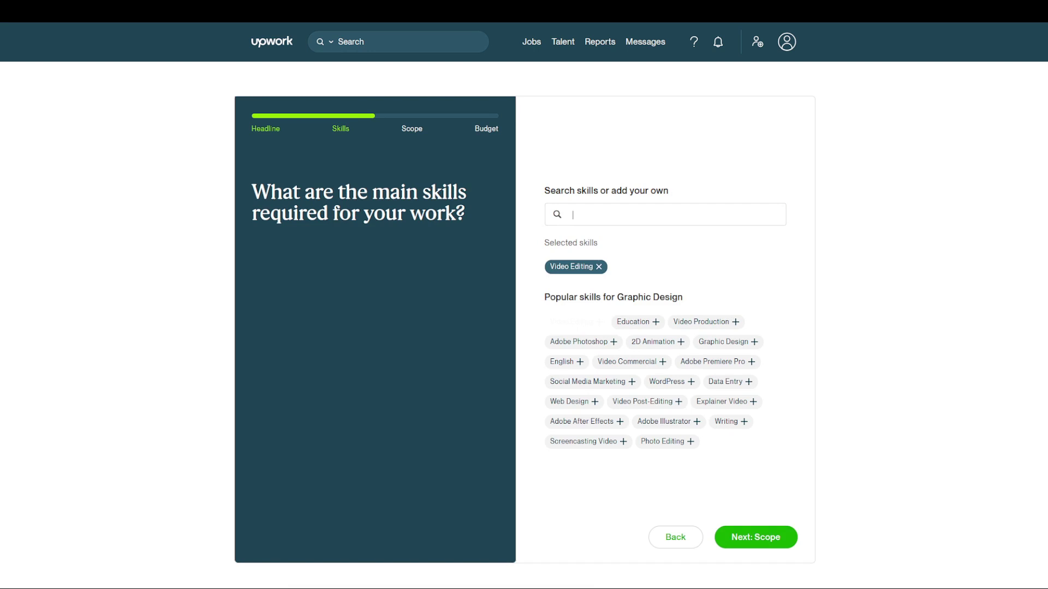
{"action": "type", "text": "scree"}
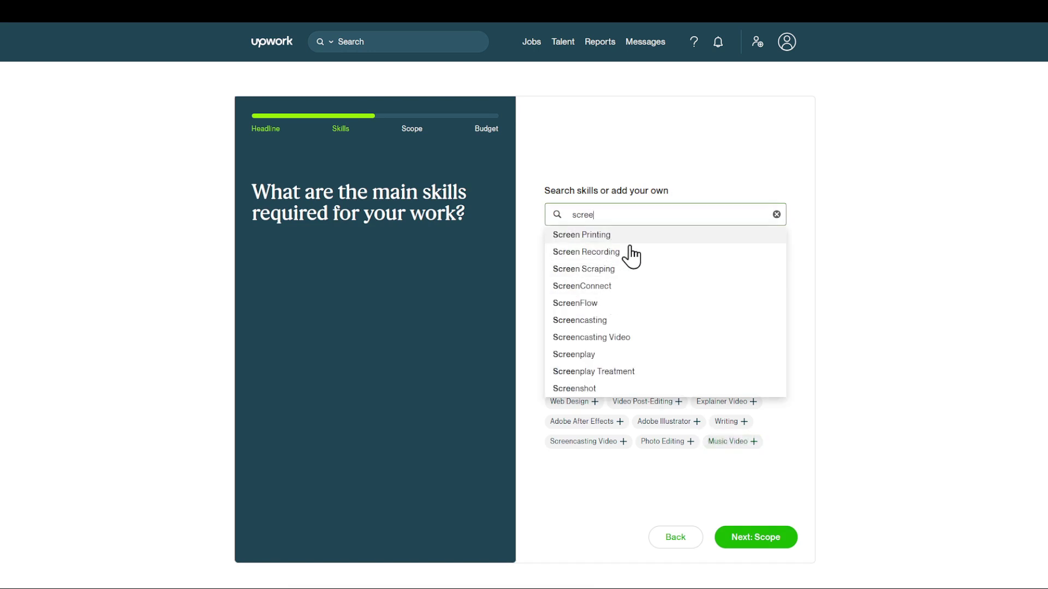
{"action": "left_click", "coordinate": [622, 253]}
{"action": "left_click", "coordinate": [757, 537]}
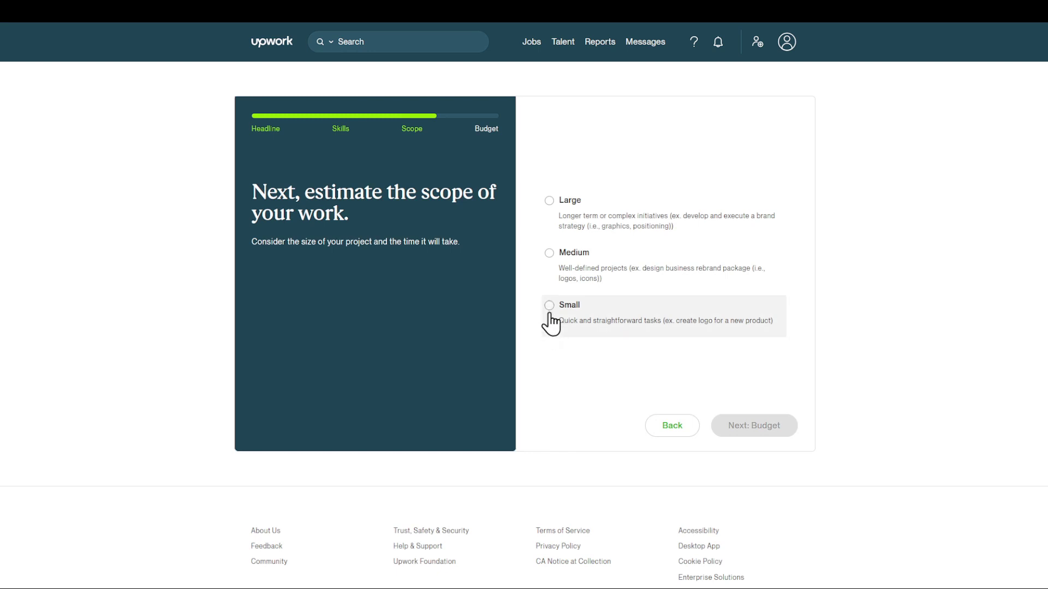
{"action": "left_click", "coordinate": [548, 319]}
{"action": "left_click", "coordinate": [595, 299]}
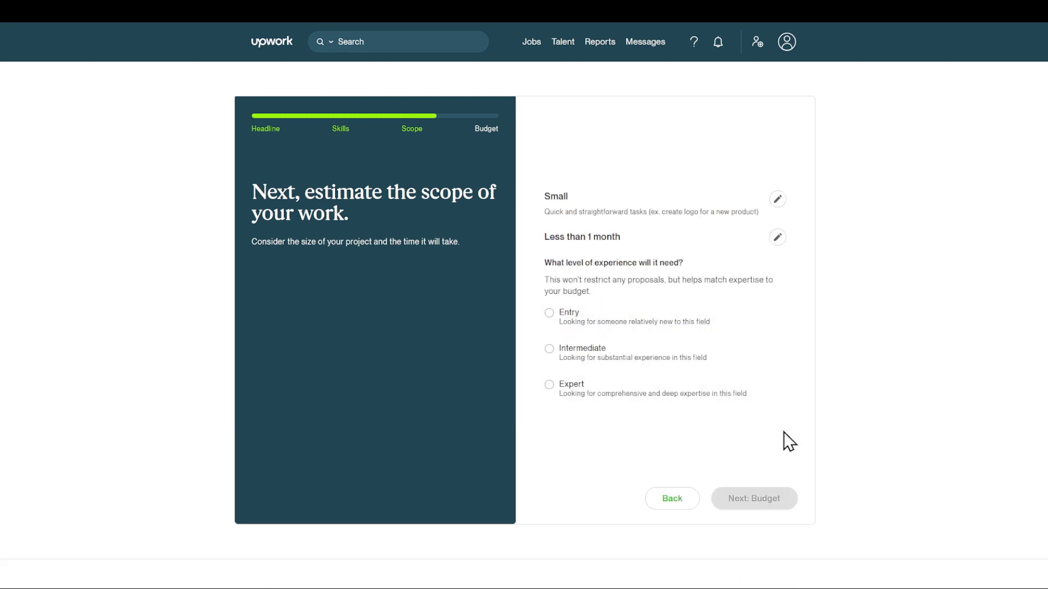
{"action": "left_click", "coordinate": [623, 316]}
{"action": "left_click", "coordinate": [749, 412]}
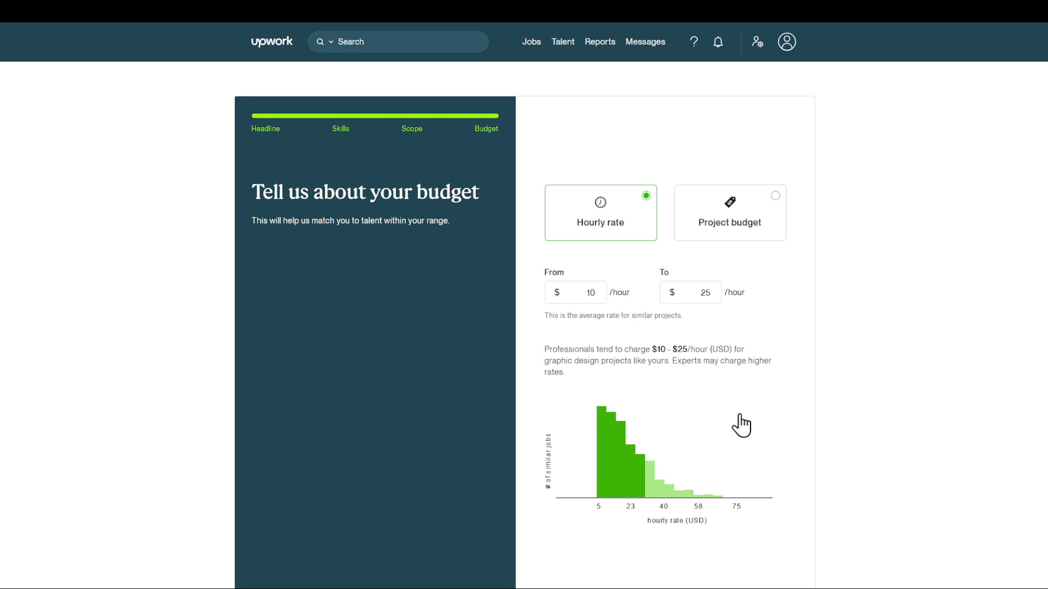
Set a fixed project budget of $150 and continue to the job details review.
{"action": "left_click", "coordinate": [695, 207]}
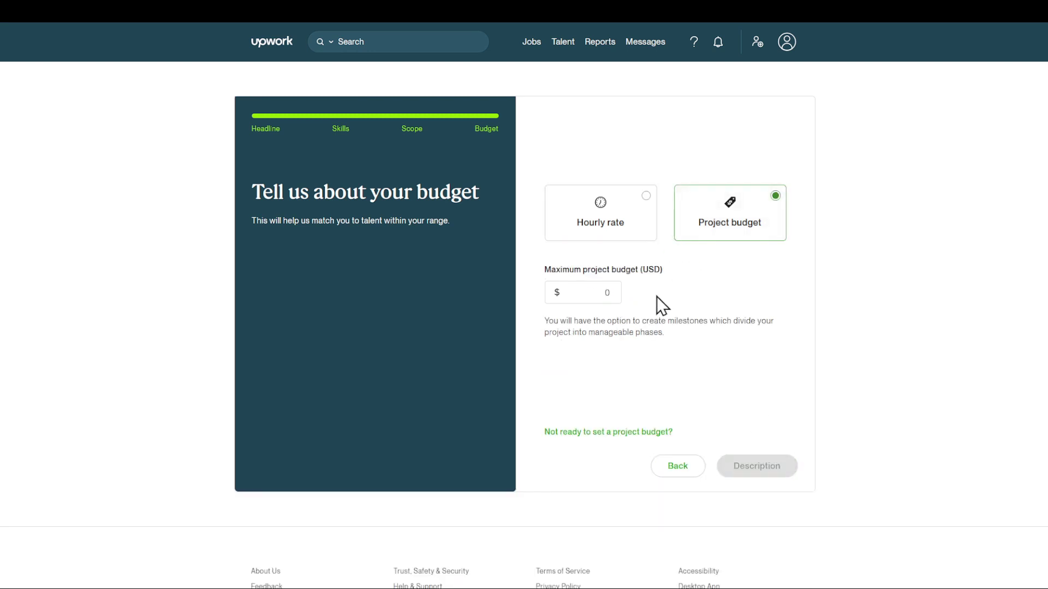
{"action": "type", "text": "15"}
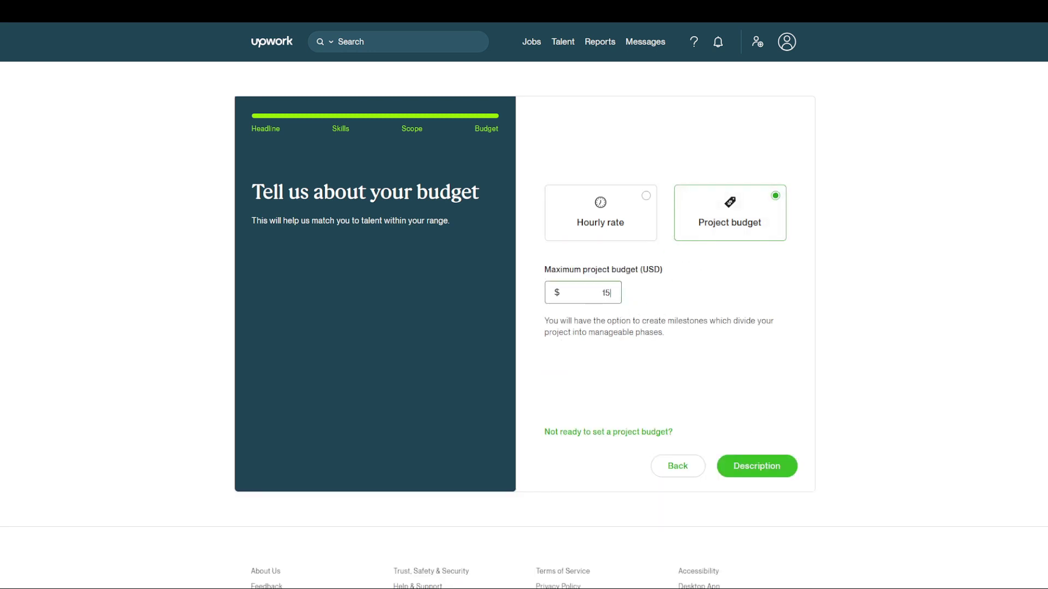
{"action": "type", "text": "0"}
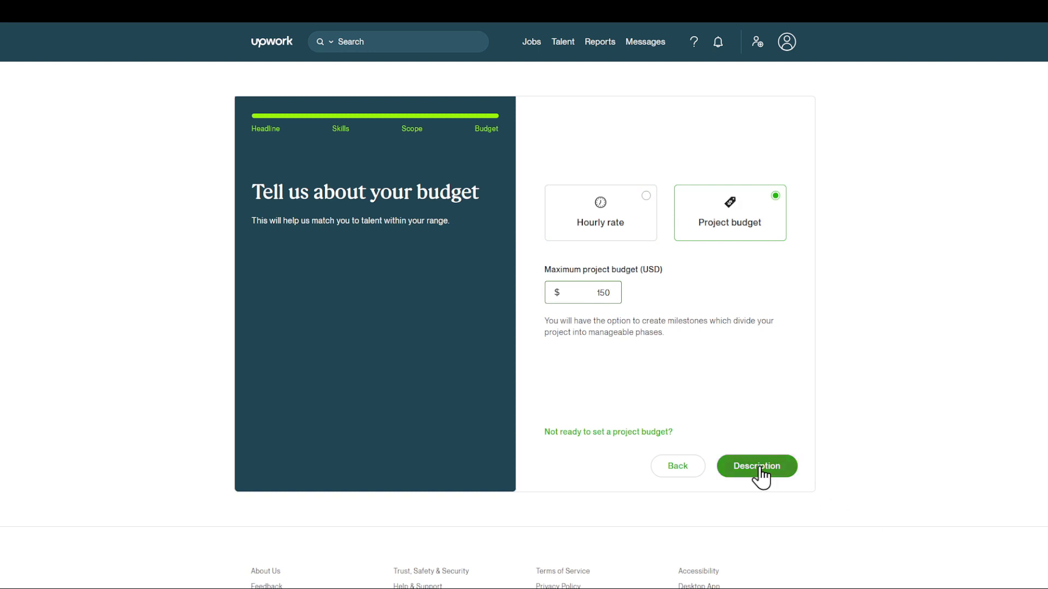
{"action": "left_click", "coordinate": [759, 471]}
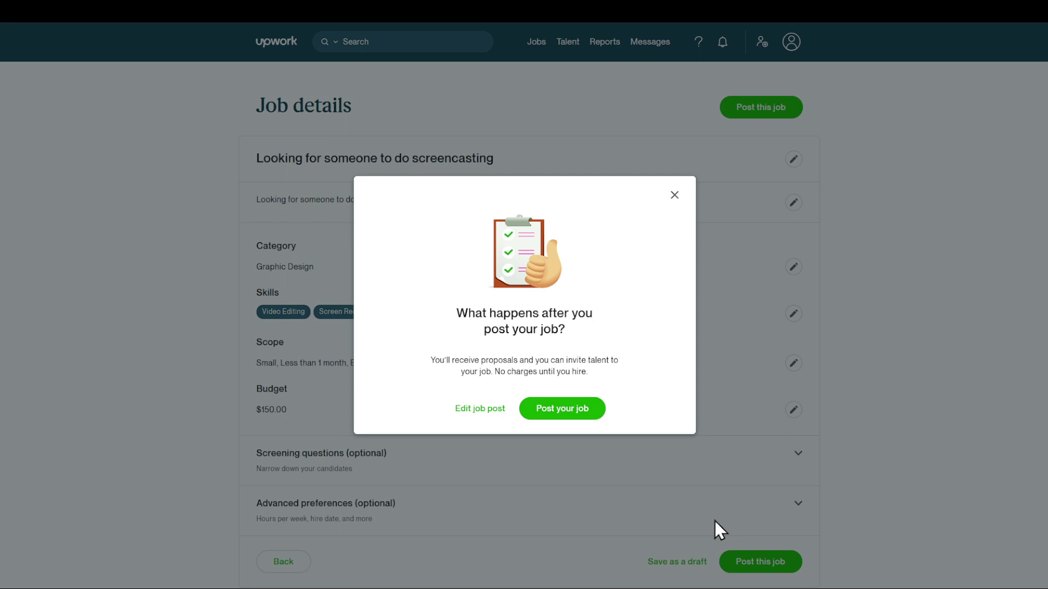
Confirm 'Post your job' to publish the screencasting job.
{"action": "left_click", "coordinate": [561, 416]}
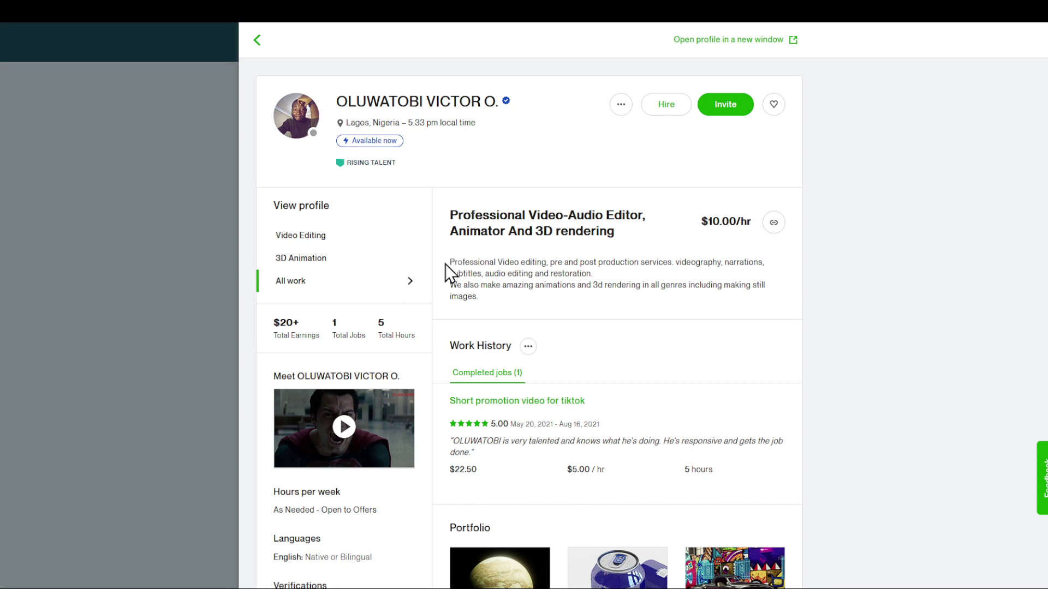
Skim the video-audio editor's profile description, then close the profile.
{"action": "left_click_drag", "start_coordinate": [448, 263], "coordinate": [535, 263]}
{"action": "left_click", "coordinate": [570, 280]}
{"action": "scroll", "coordinate": [663, 256], "scroll_direction": "down", "scroll_amount": 3}
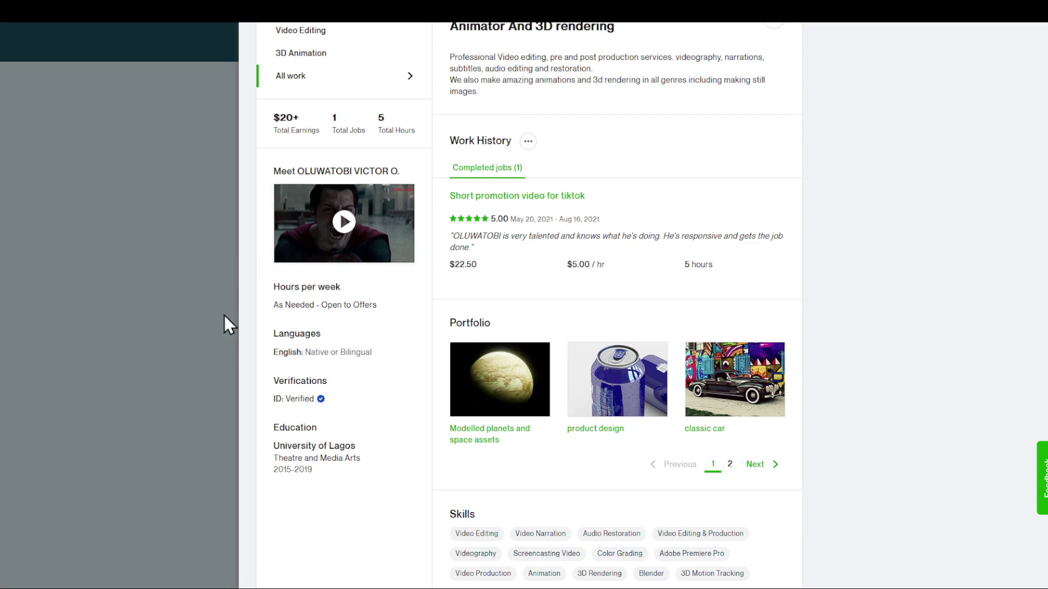
{"action": "scroll", "coordinate": [225, 315], "scroll_direction": "up", "scroll_amount": 3}
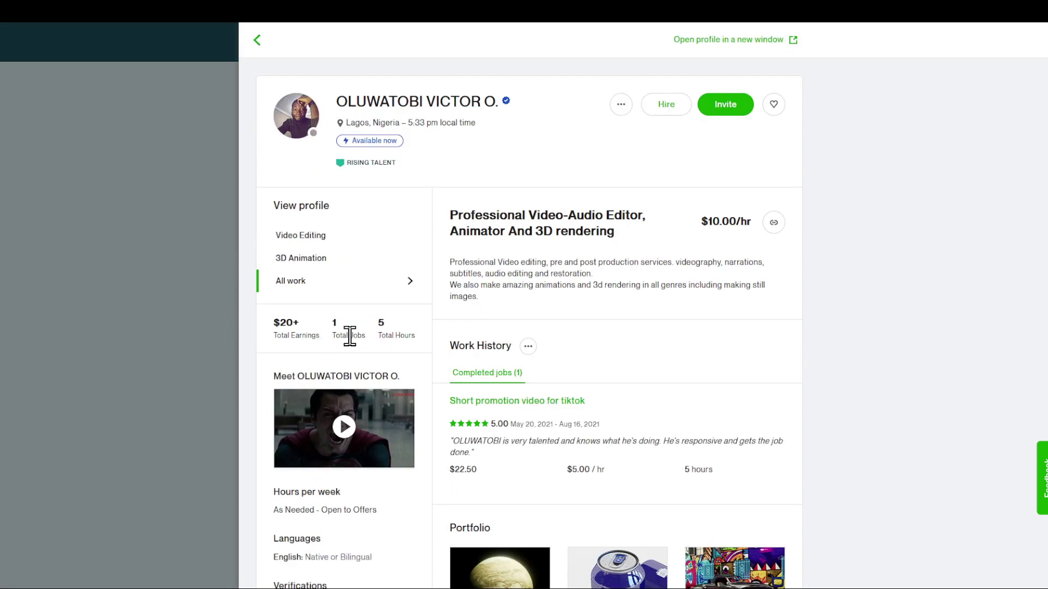
{"action": "left_click", "coordinate": [153, 330]}
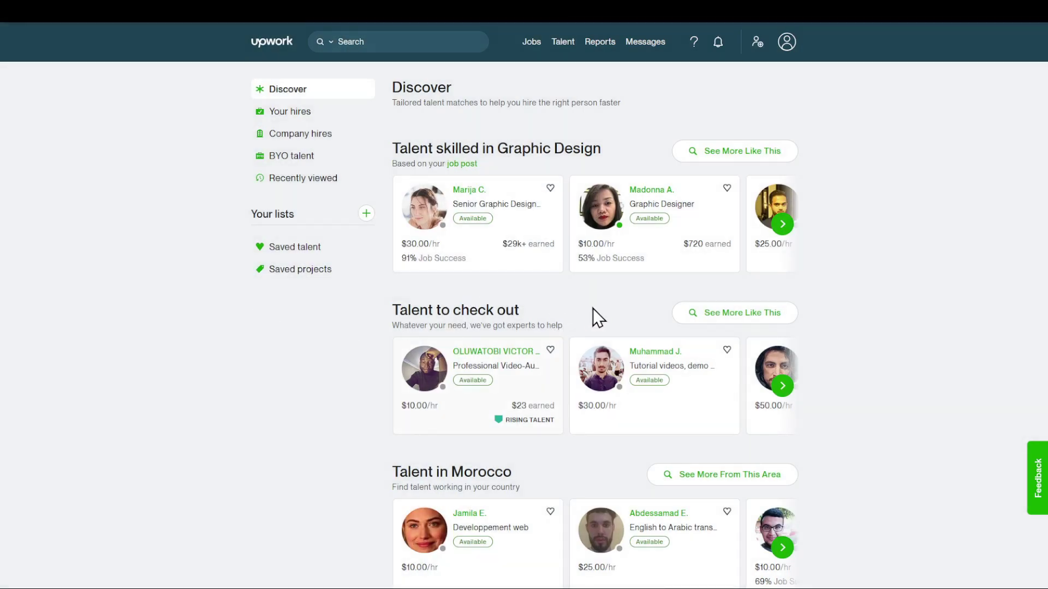
{"action": "scroll", "coordinate": [598, 315], "scroll_direction": "down", "scroll_amount": 3}
{"action": "scroll", "coordinate": [608, 290], "scroll_direction": "down", "scroll_amount": 1}
{"action": "scroll", "coordinate": [609, 283], "scroll_direction": "down", "scroll_amount": 1}
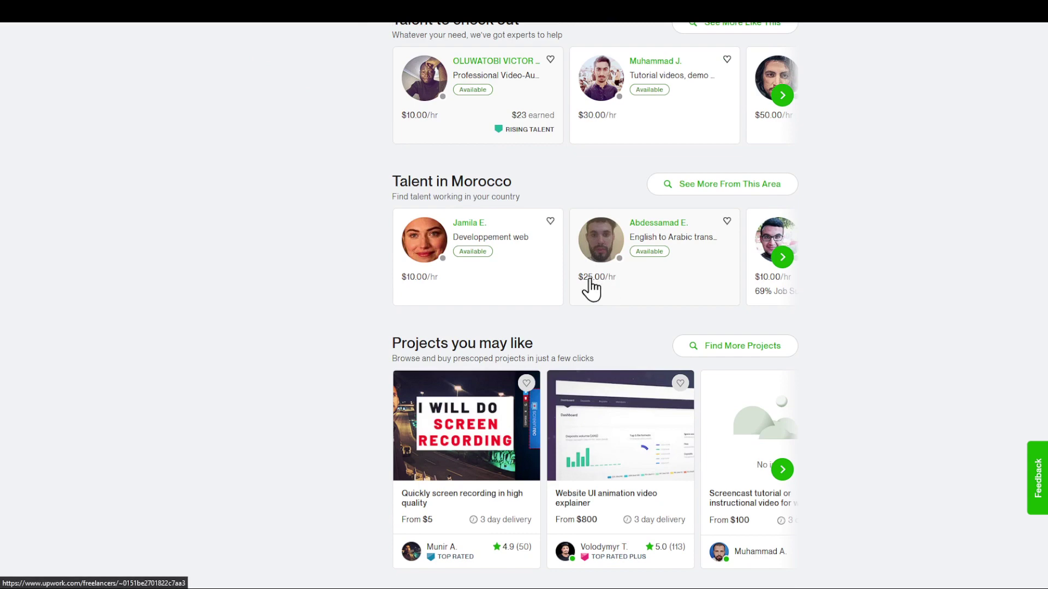
{"action": "left_click_drag", "start_coordinate": [398, 181], "coordinate": [517, 184]}
Scroll the Discover page down to Projects you may like and Browse by category.
{"action": "left_click", "coordinate": [524, 182]}
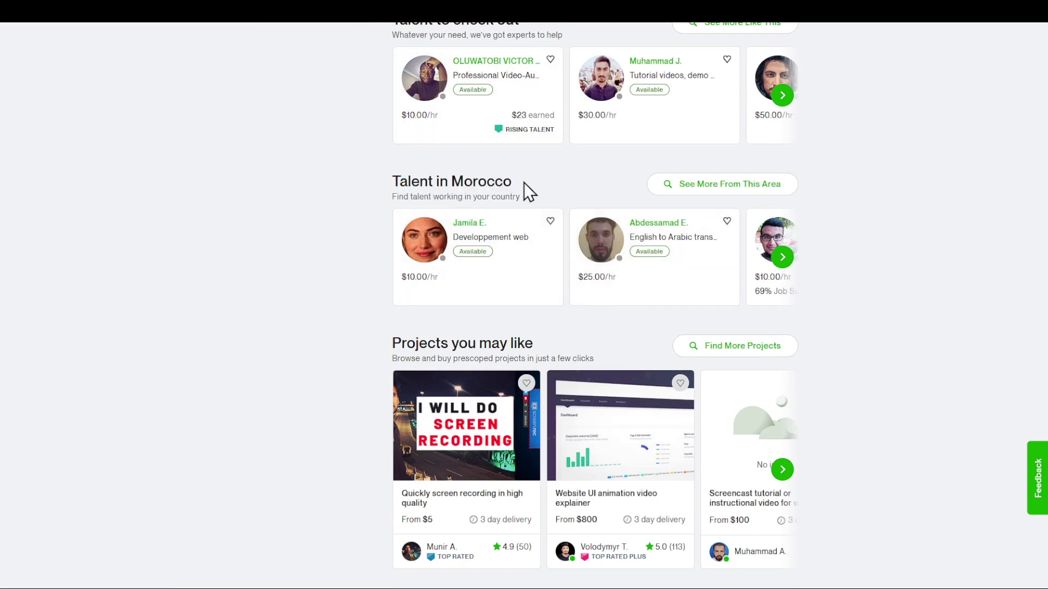
{"action": "scroll", "coordinate": [562, 197], "scroll_direction": "down", "scroll_amount": 3}
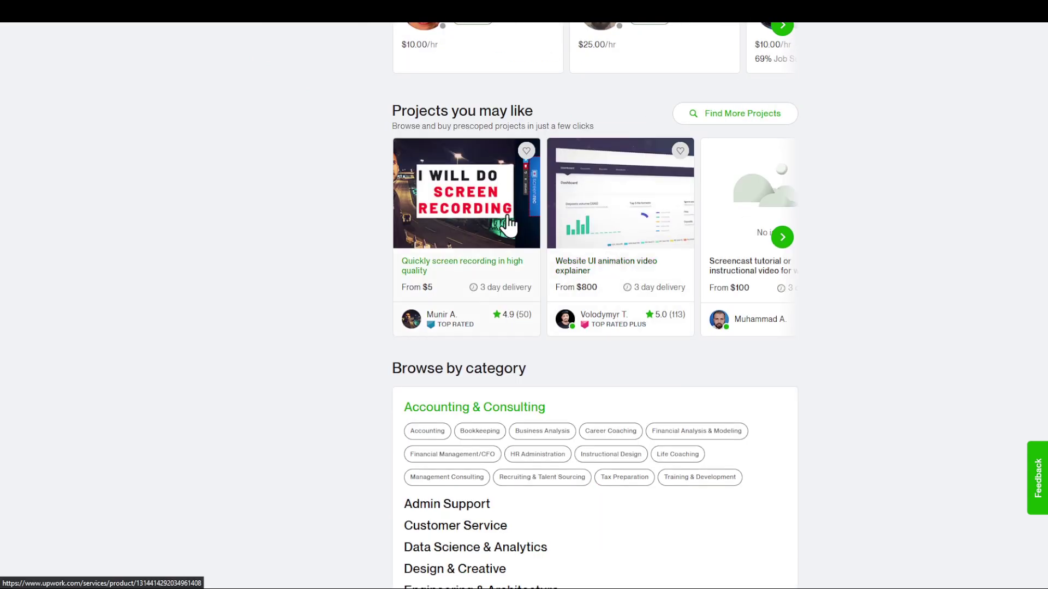